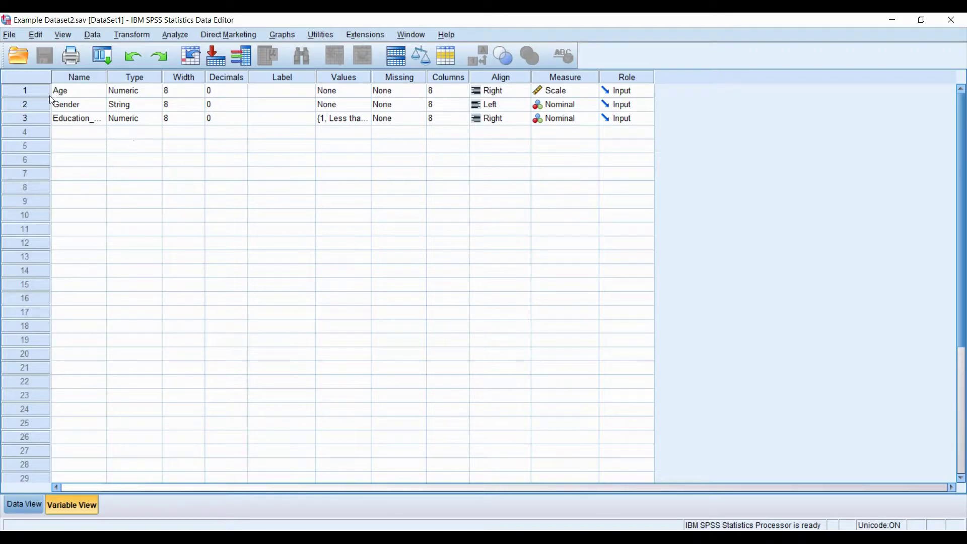
# Check the session journal location in Options' File Locations and keep the current journal file
pyautogui.click(36, 36)
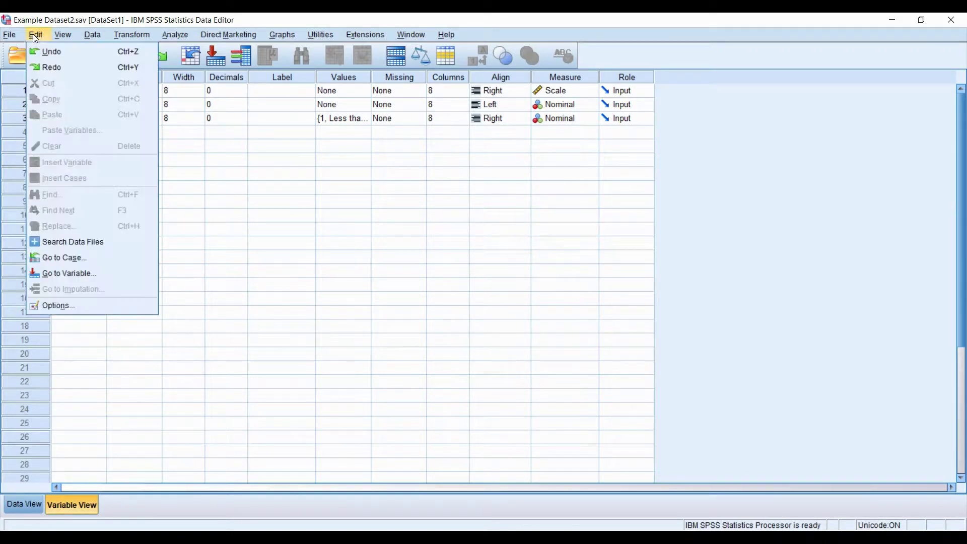
pyautogui.click(61, 304)
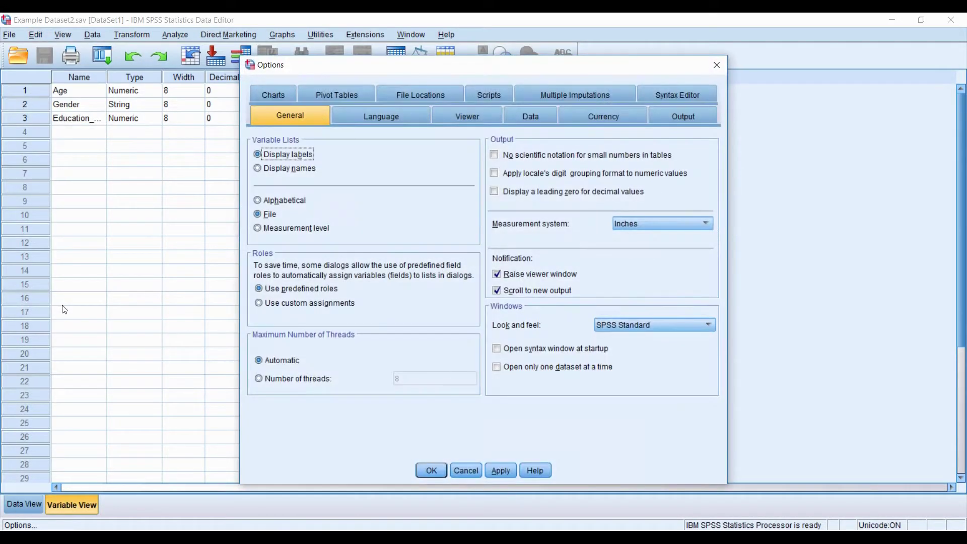
pyautogui.click(424, 100)
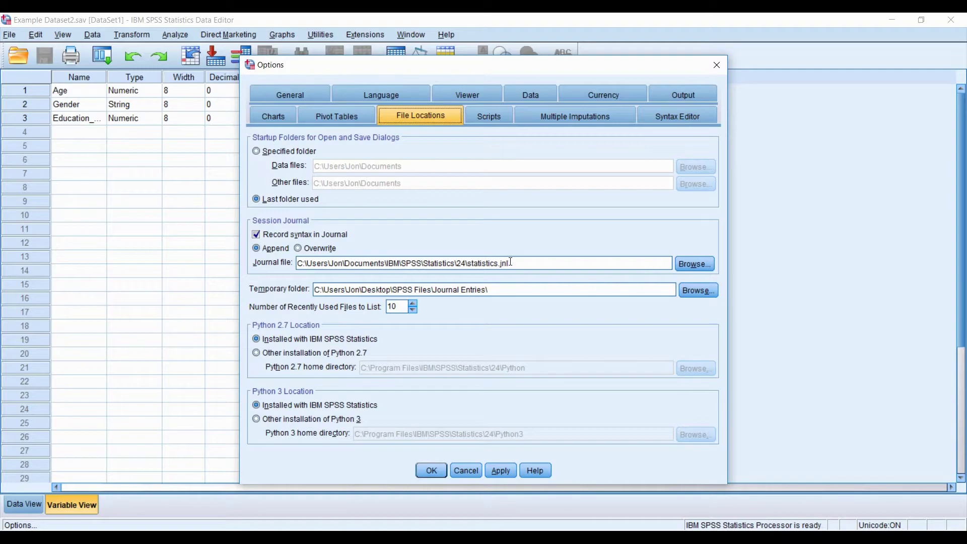
pyautogui.click(684, 263)
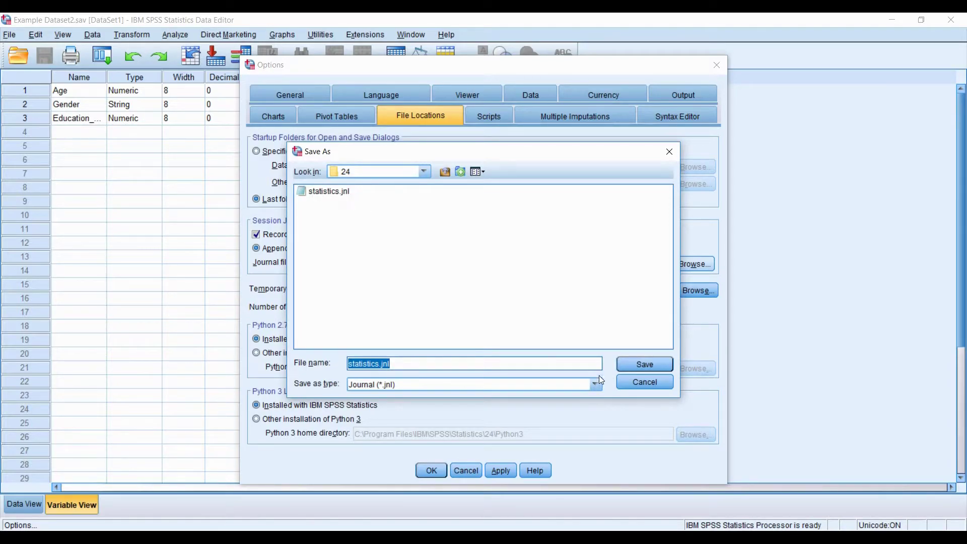
pyautogui.click(630, 382)
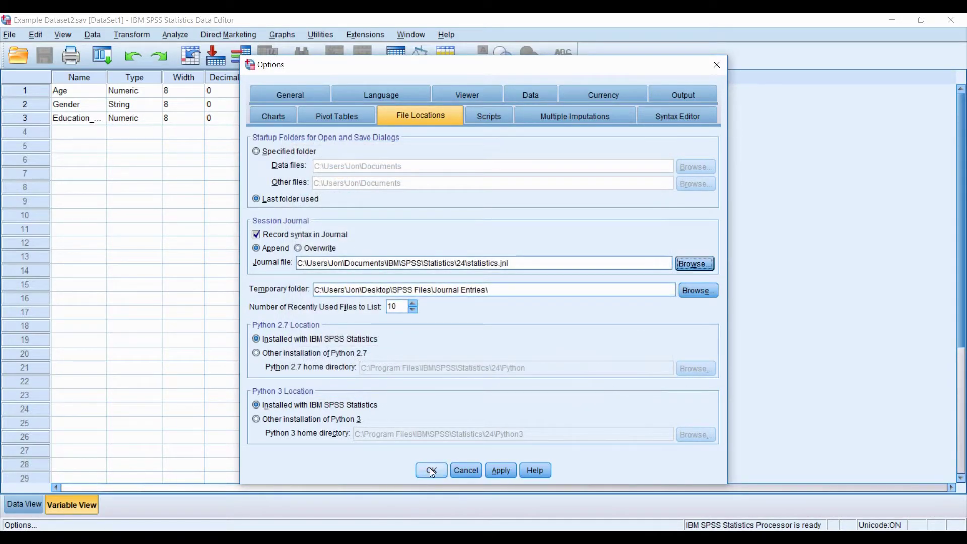
pyautogui.click(432, 471)
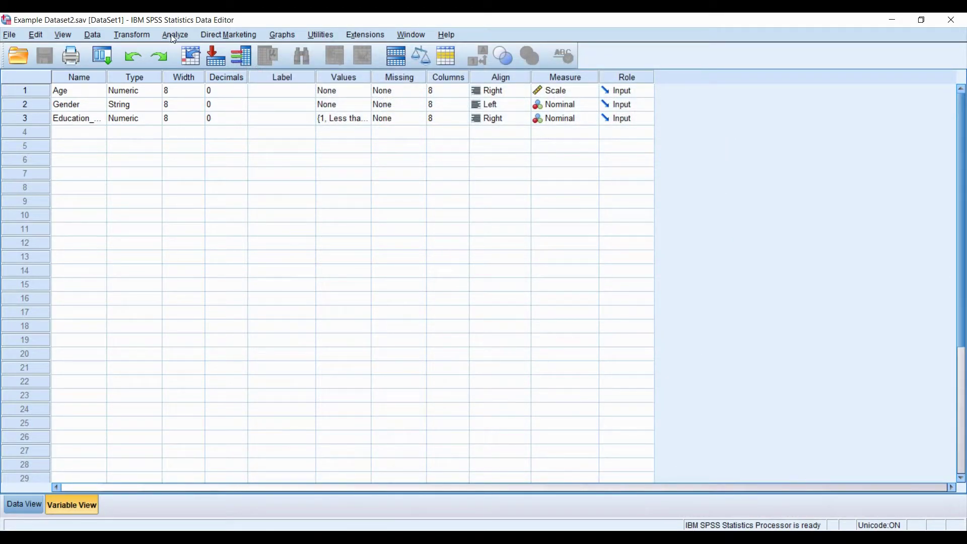
# In Data View, run Frequencies on Age, Gender and Education_Level
pyautogui.click(26, 504)
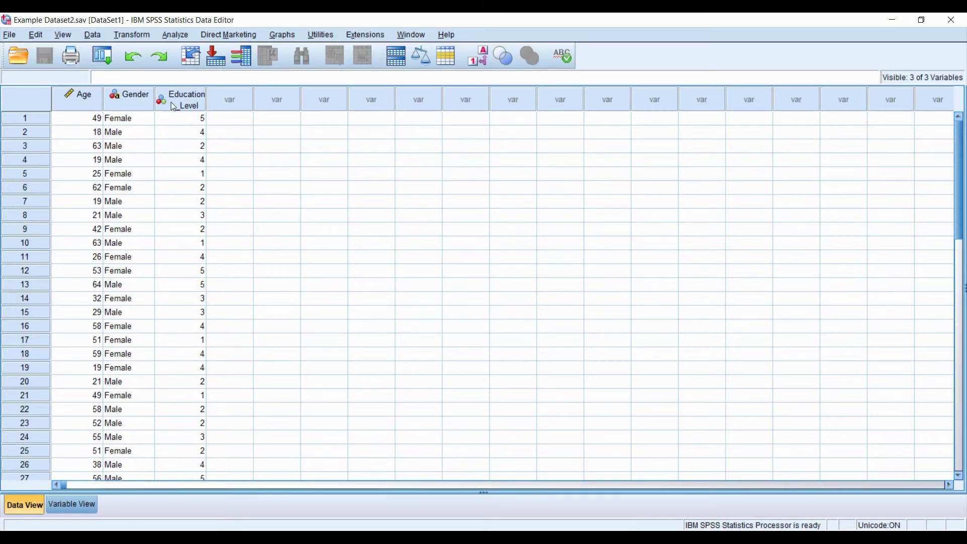
pyautogui.click(174, 35)
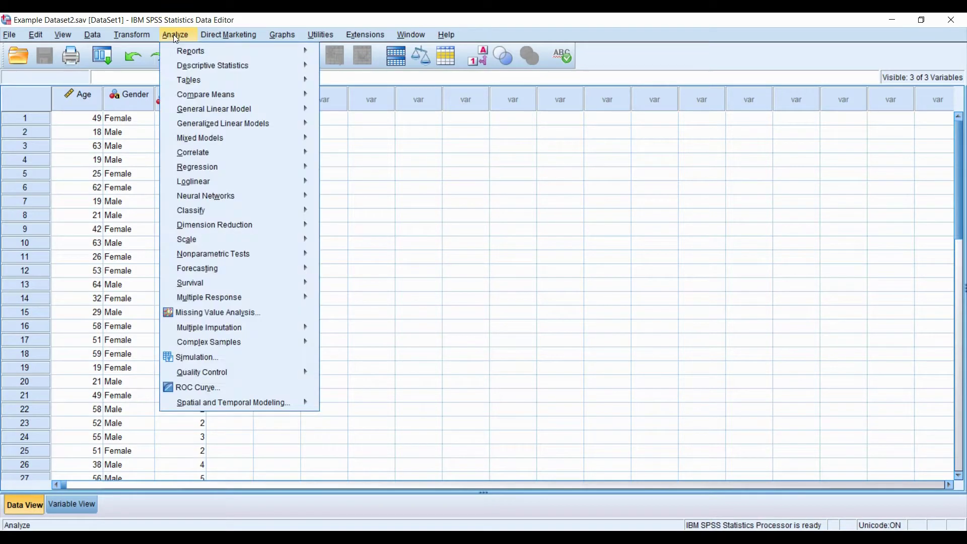
pyautogui.moveTo(231, 66)
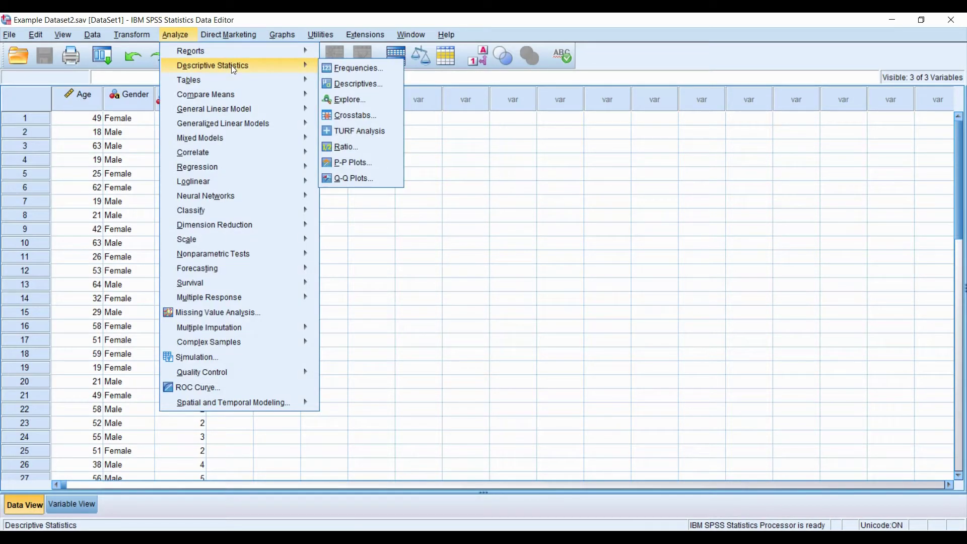
pyautogui.click(344, 66)
pyautogui.keyDown('shift'); pyautogui.click(369, 246); pyautogui.keyUp('shift')
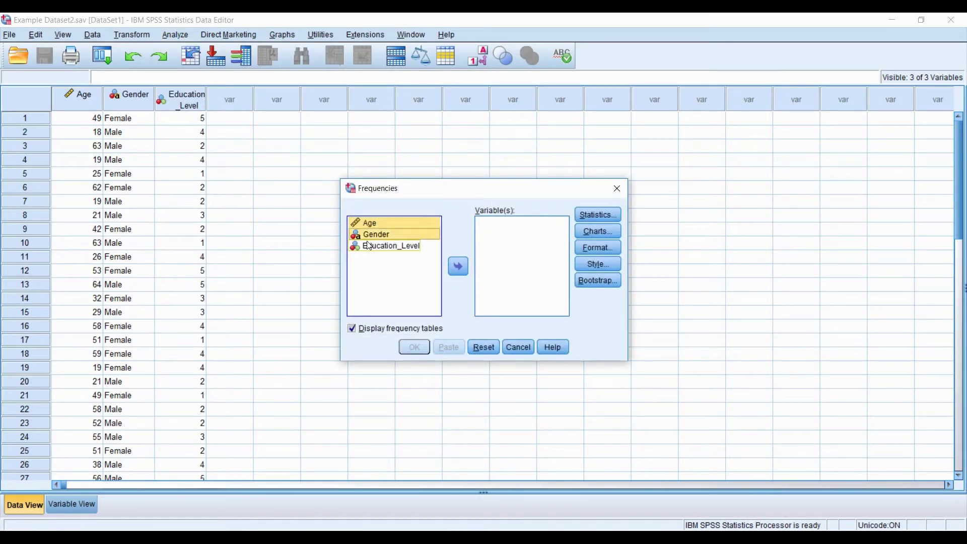
pyautogui.click(458, 266)
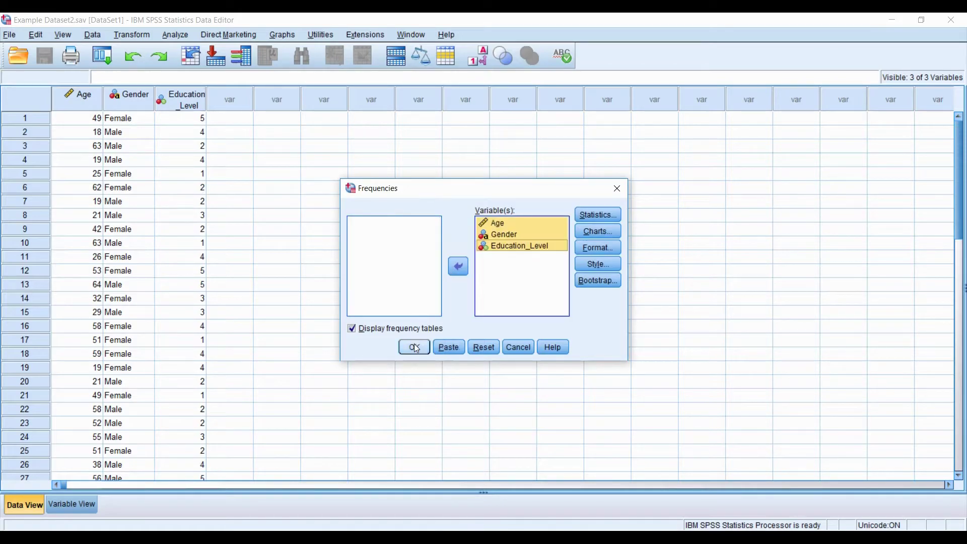
pyautogui.click(414, 347)
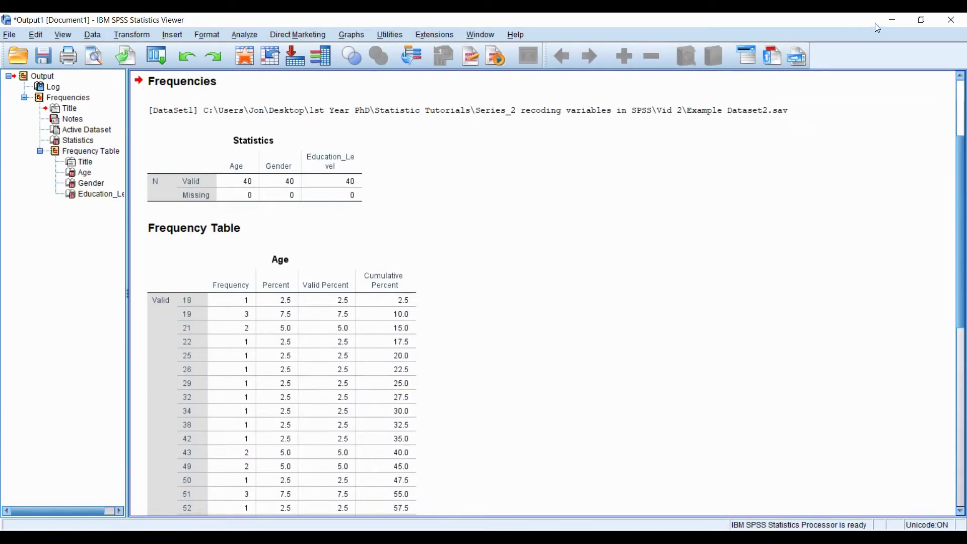
pyautogui.click(891, 21)
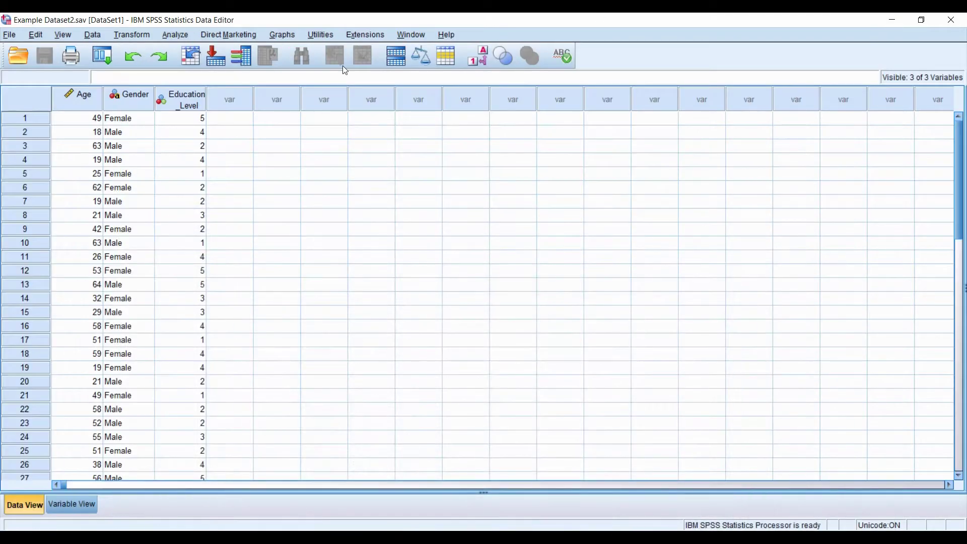
# Run Descriptives on Age and Education_Level, then close the output viewer without saving
pyautogui.click(177, 35)
pyautogui.moveTo(208, 62)
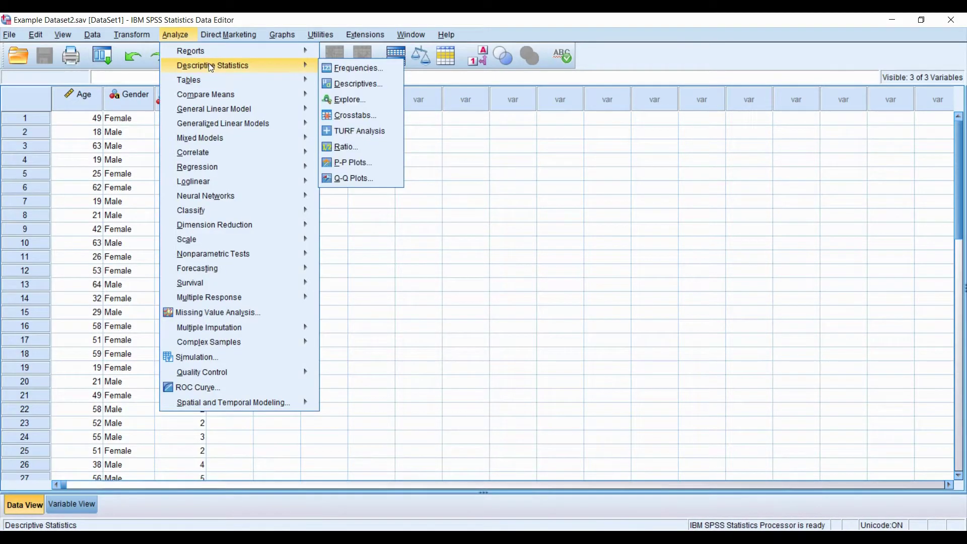
pyautogui.click(339, 83)
pyautogui.hotkey('shift', 'Down')
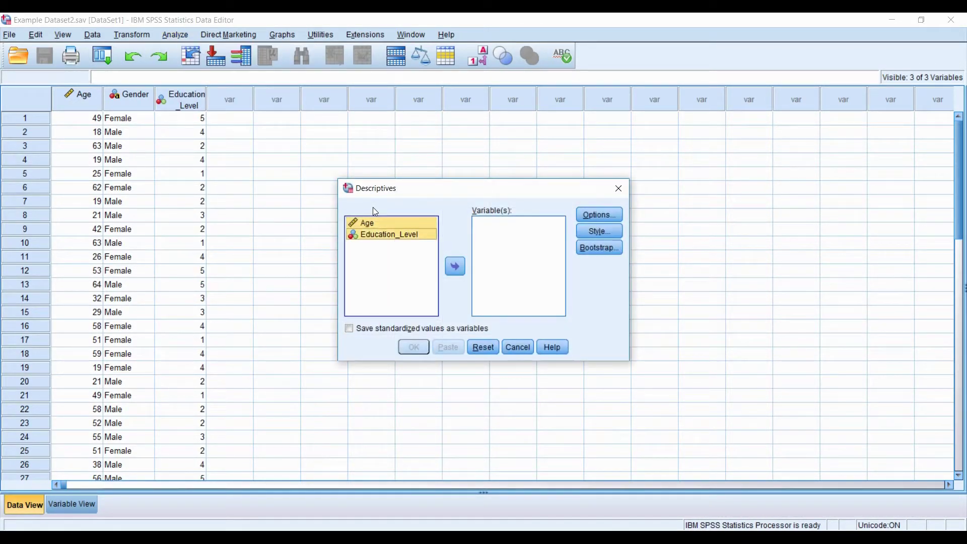
pyautogui.click(455, 266)
pyautogui.click(412, 348)
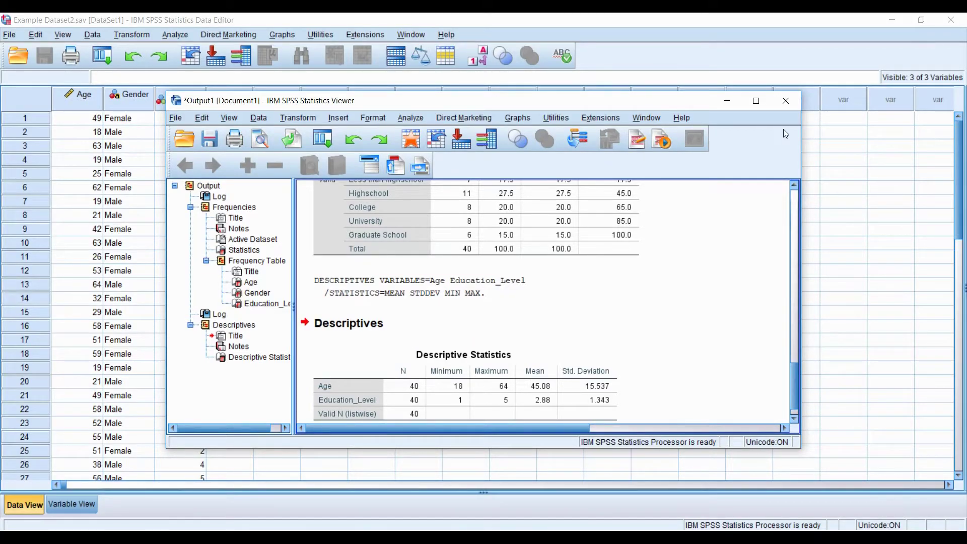
pyautogui.click(785, 100)
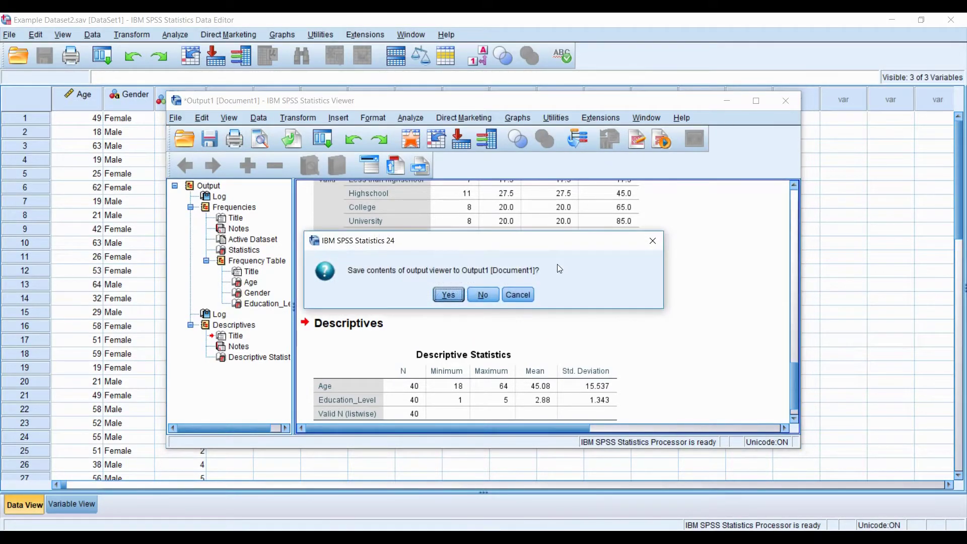
pyautogui.click(487, 295)
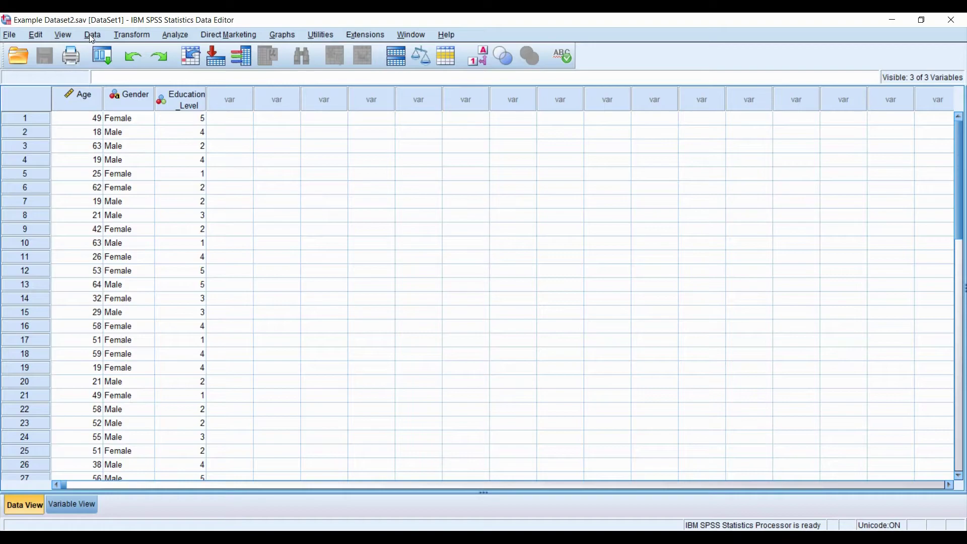
# Open the Options dialog and close it again without changes
pyautogui.click(35, 34)
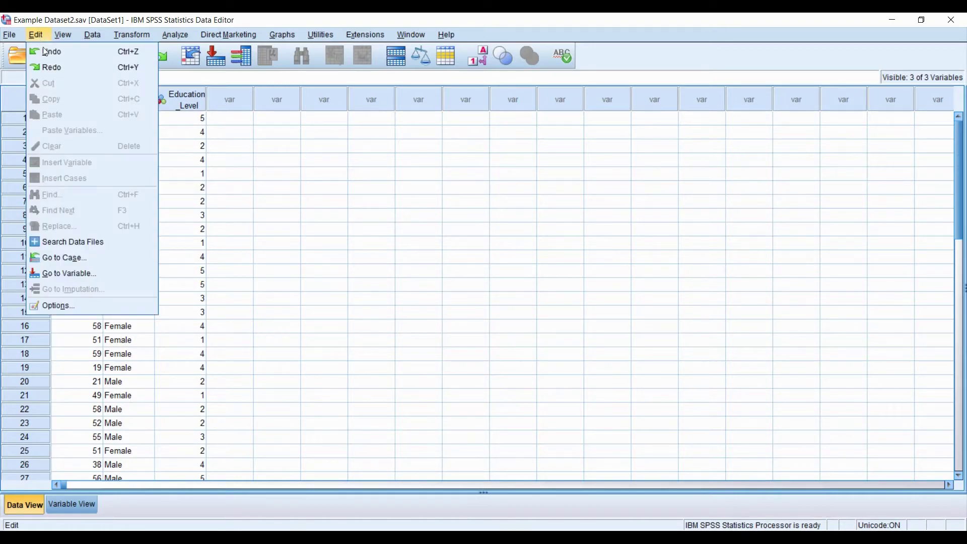
pyautogui.click(112, 306)
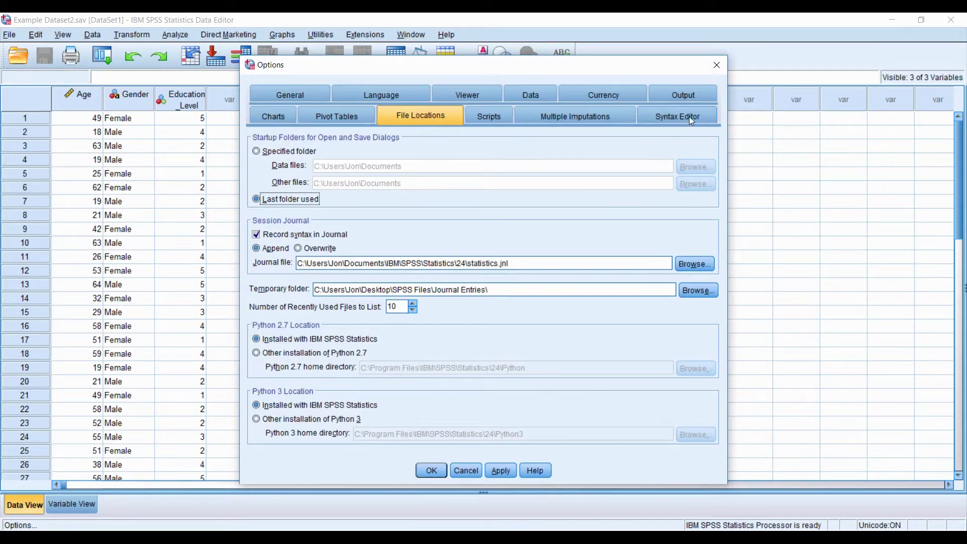
pyautogui.click(716, 66)
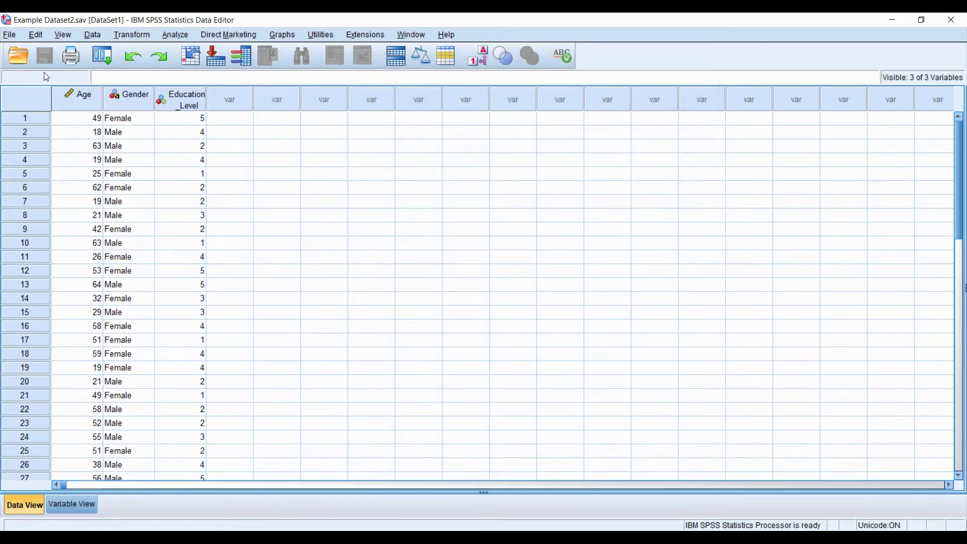
# Open statistics.jnl as syntax, with Files of type set to All Files (*.*)
pyautogui.click(8, 38)
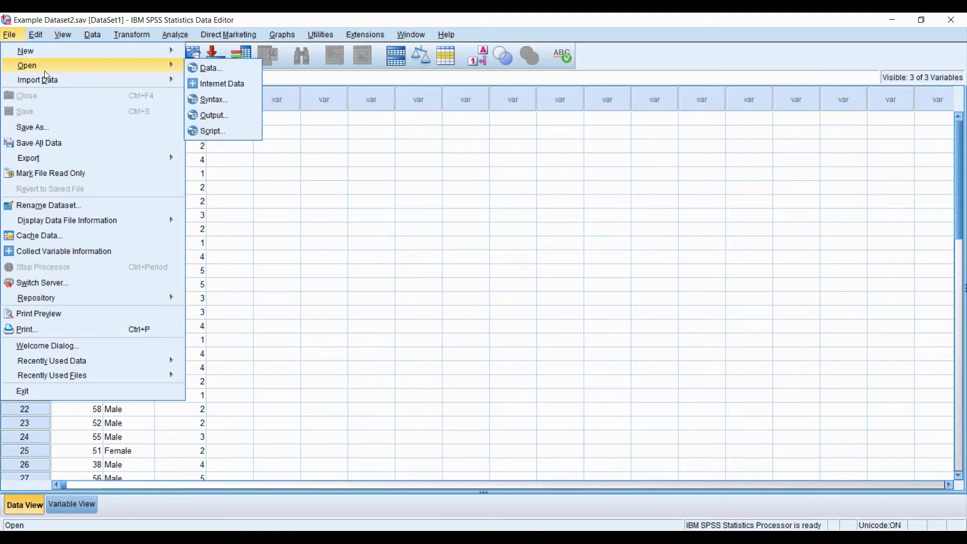
pyautogui.moveTo(76, 66)
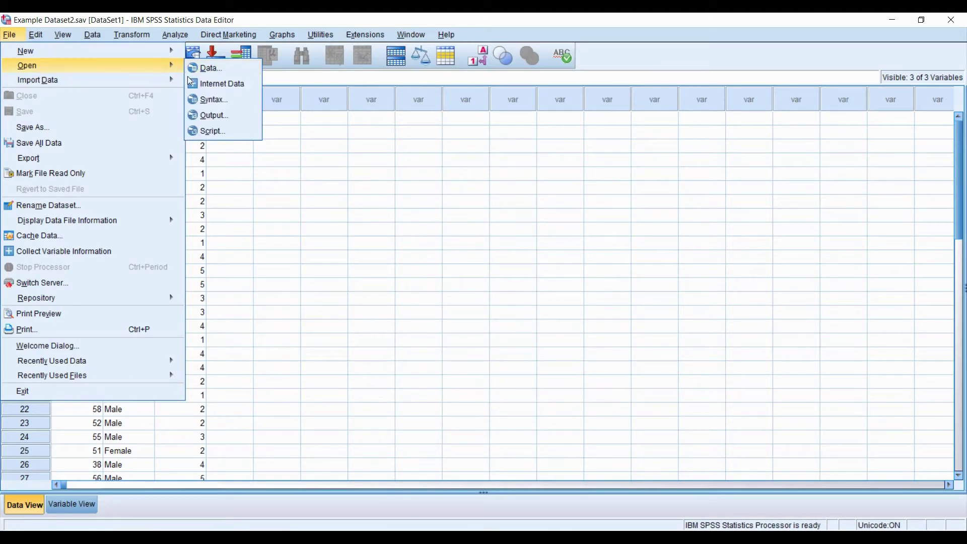
pyautogui.click(211, 104)
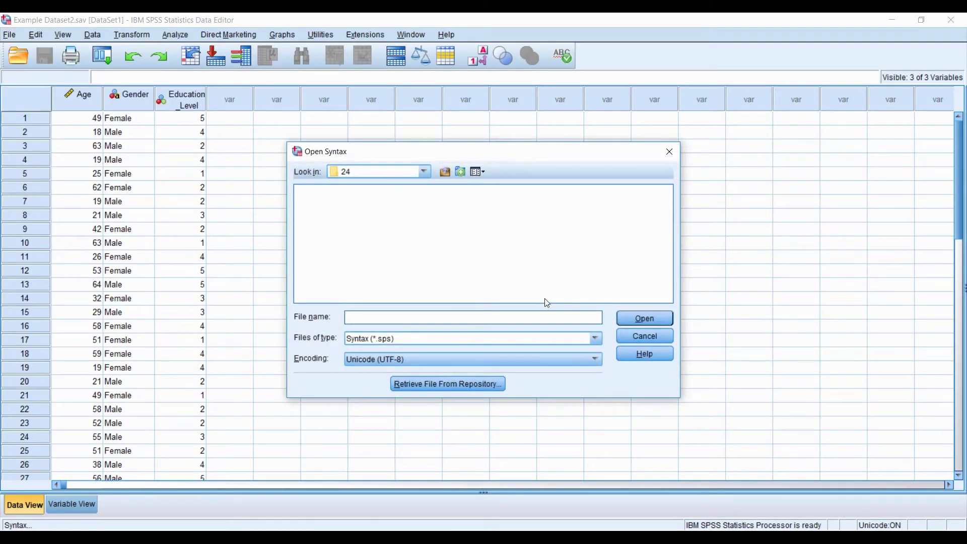
pyautogui.click(595, 339)
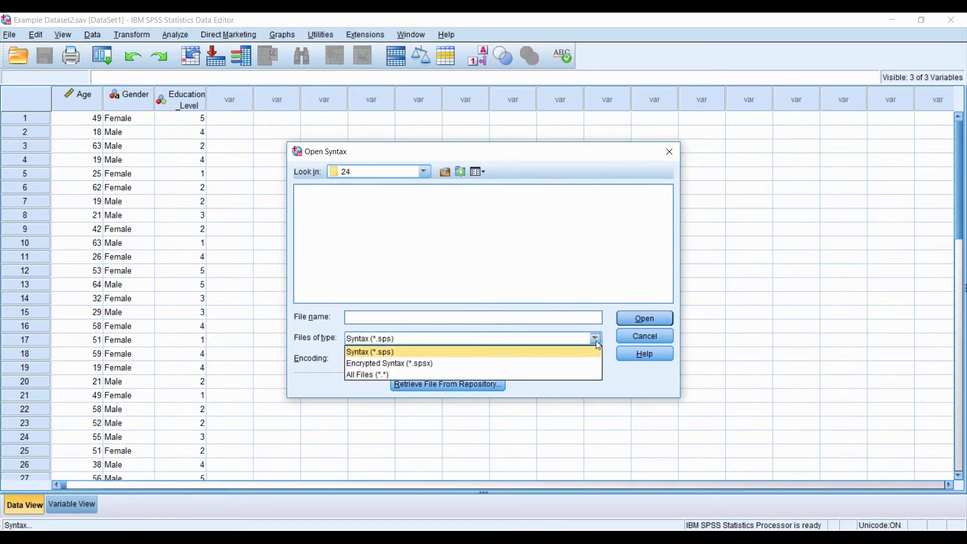
pyautogui.click(459, 374)
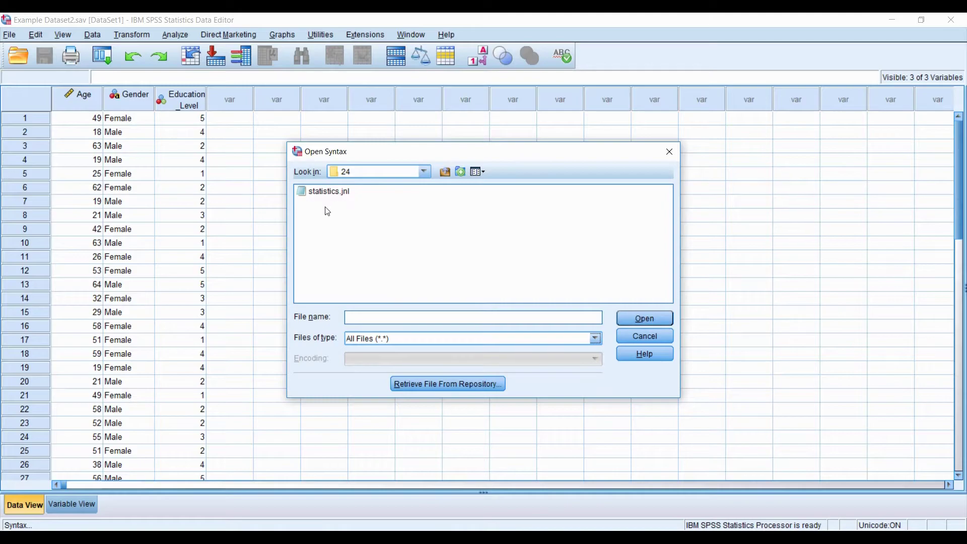
pyautogui.doubleClick(317, 194)
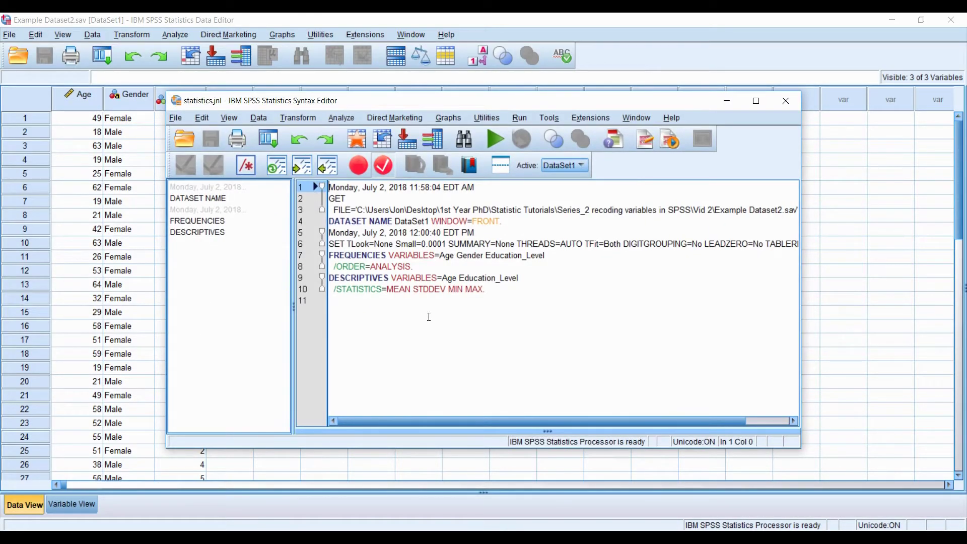
# Highlight the session timestamp, DATASET NAME, SET, FREQUENCIES and DESCRIPTIVES commands in turn
pyautogui.moveTo(485, 289); pyautogui.dragTo(329, 244)
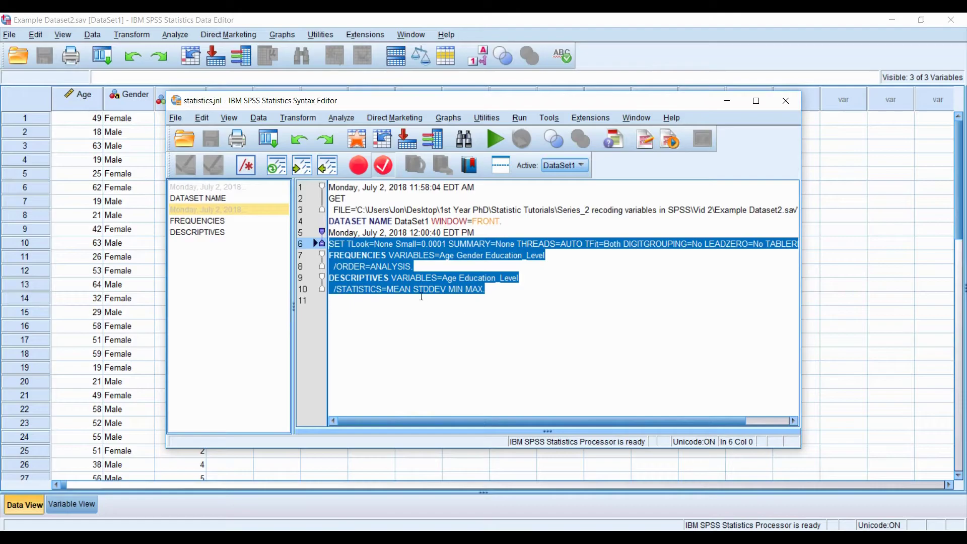
pyautogui.click(367, 200)
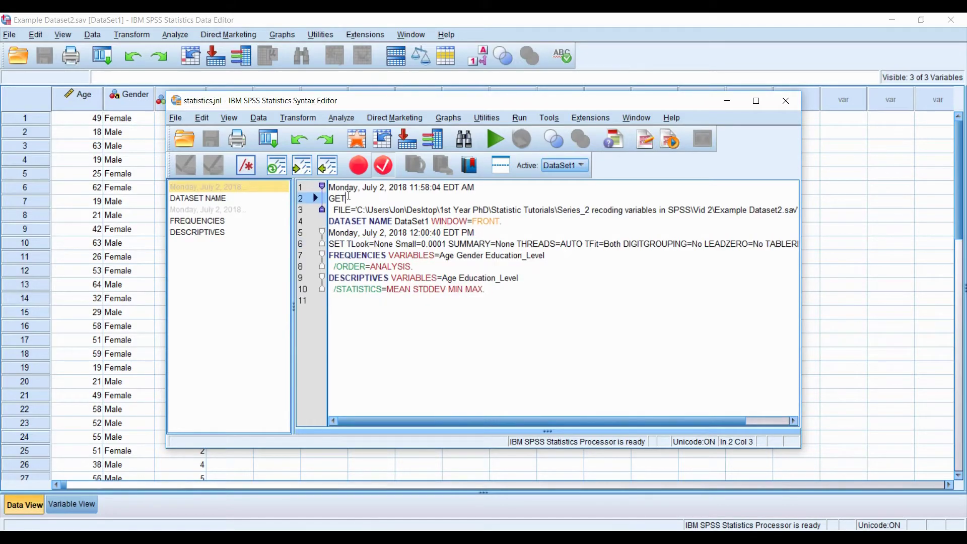
pyautogui.moveTo(363, 185); pyautogui.dragTo(459, 188)
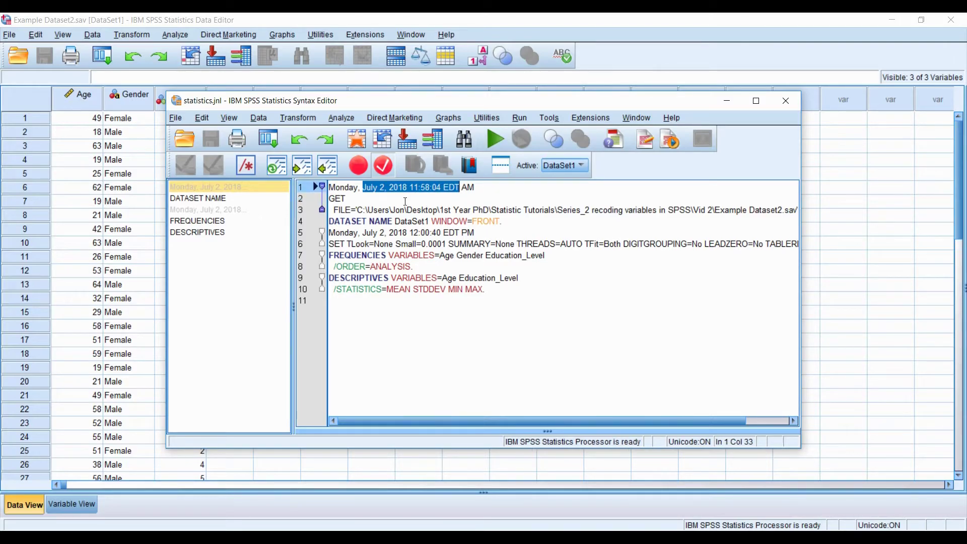
pyautogui.moveTo(345, 222); pyautogui.dragTo(429, 220)
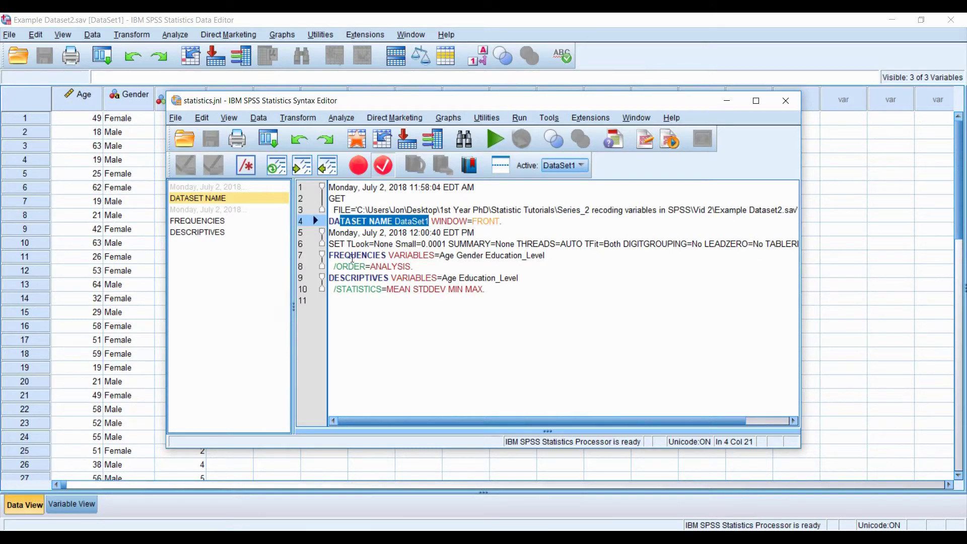
pyautogui.moveTo(334, 244); pyautogui.dragTo(414, 266)
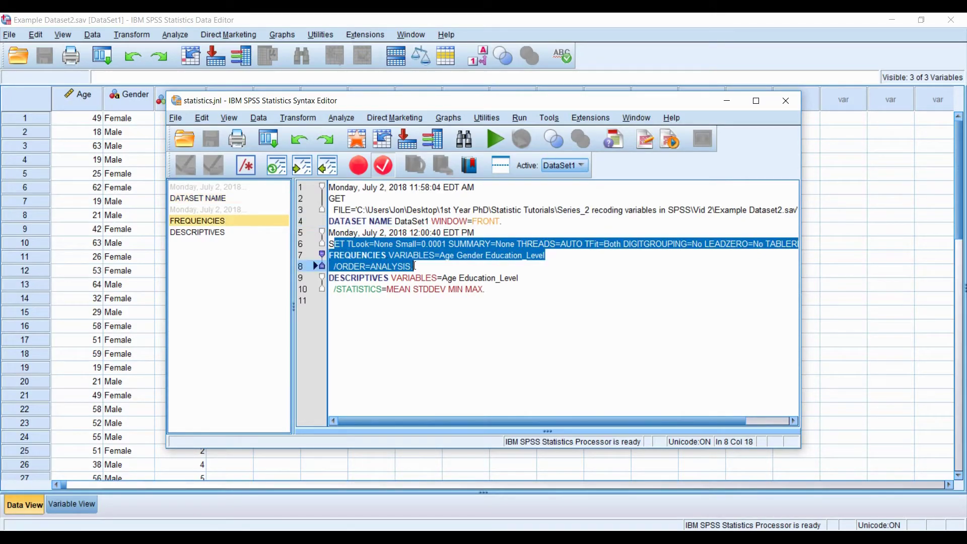
pyautogui.click(379, 268)
pyautogui.moveTo(334, 278); pyautogui.dragTo(400, 289)
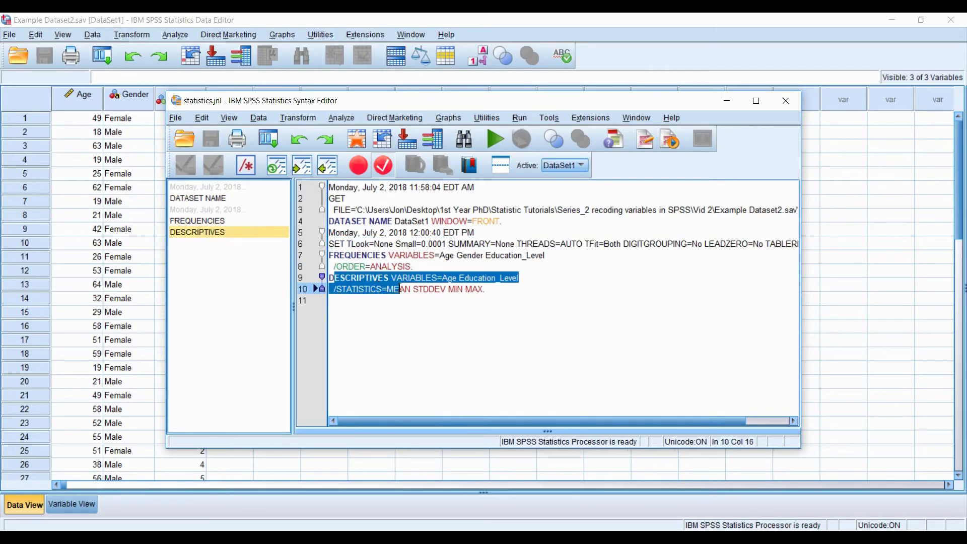
pyautogui.click(486, 304)
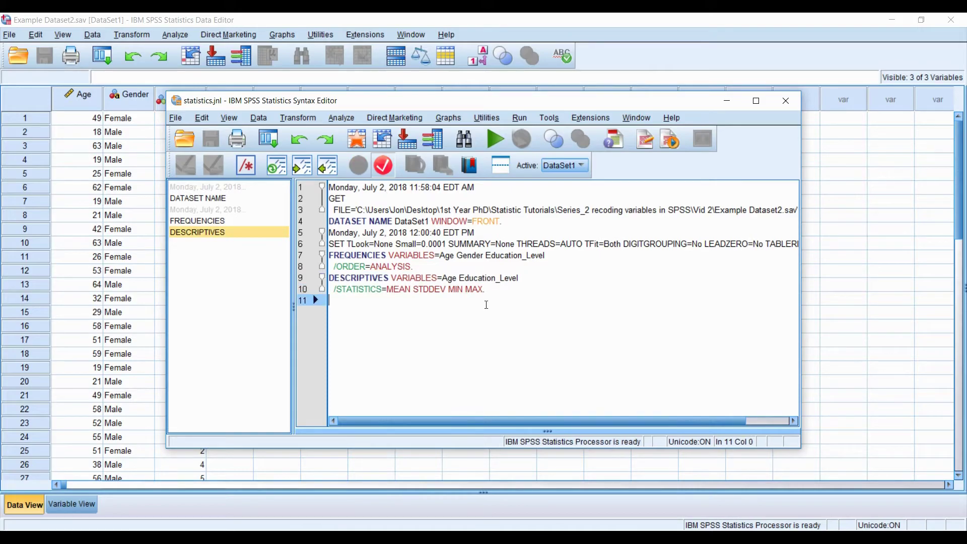
# Close the journal Syntax Editor and the Data Editor, confirming exit from SPSS
pyautogui.click(786, 102)
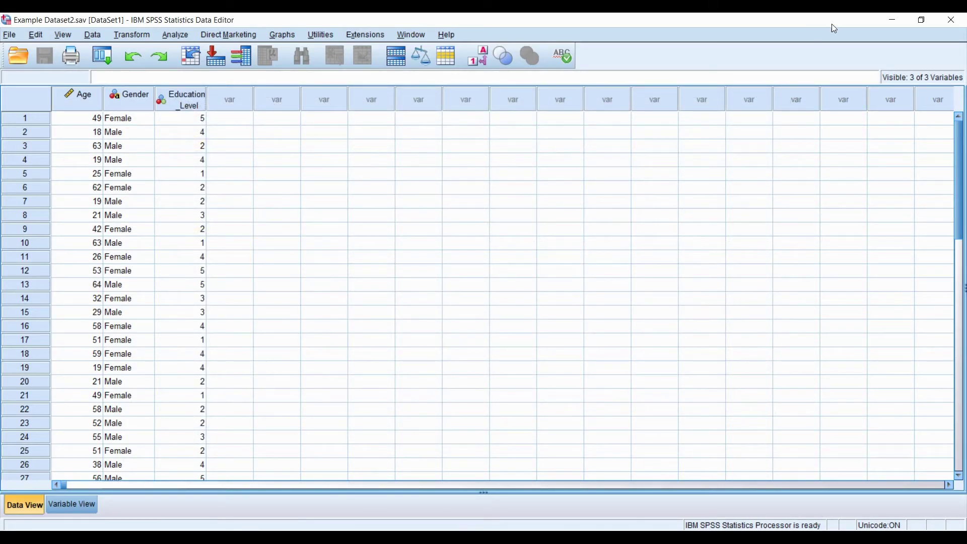
pyautogui.click(958, 21)
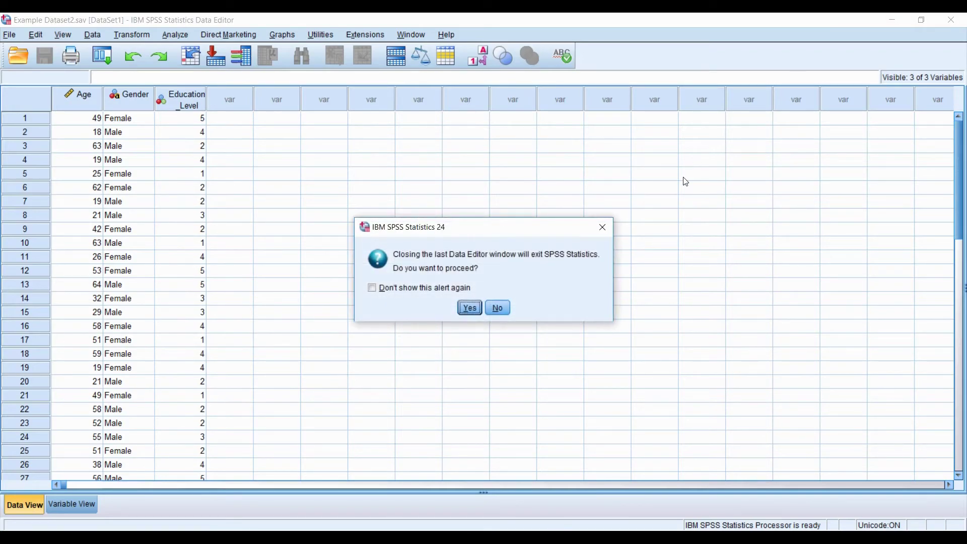
pyautogui.click(468, 308)
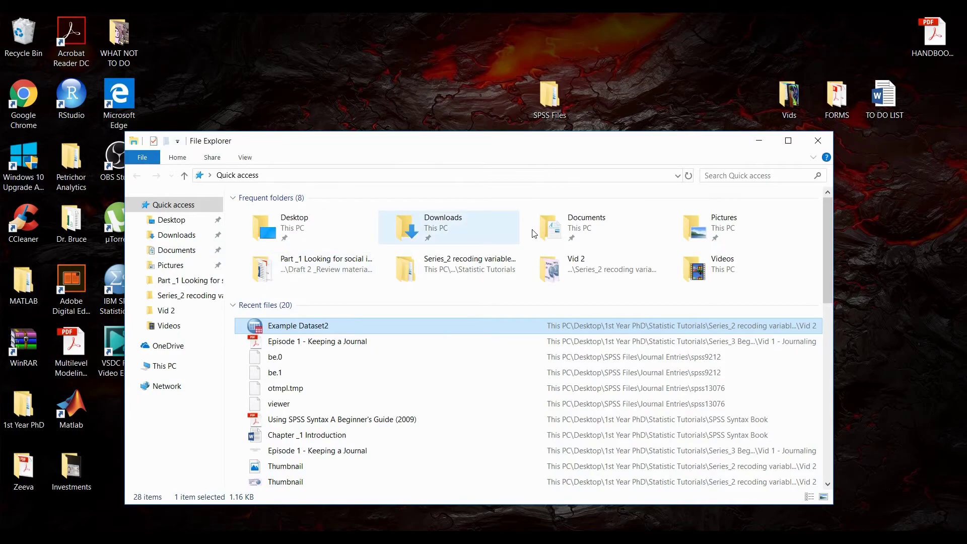
# Navigate Documents > IBM > SPSS > Statistics > 24 in a maximized File Explorer window
pyautogui.click(562, 233)
pyautogui.doubleClick(562, 233)
pyautogui.doubleClick(256, 243)
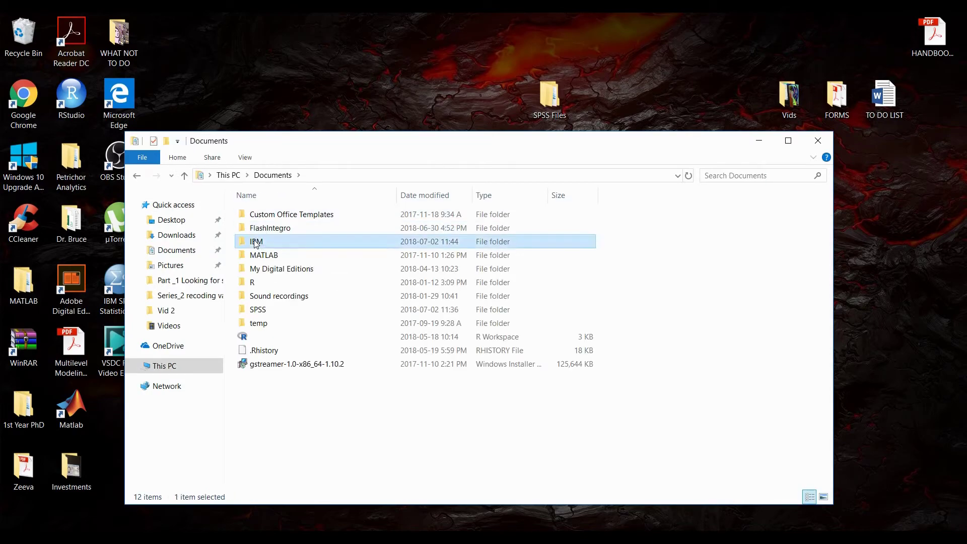
pyautogui.doubleClick(255, 220)
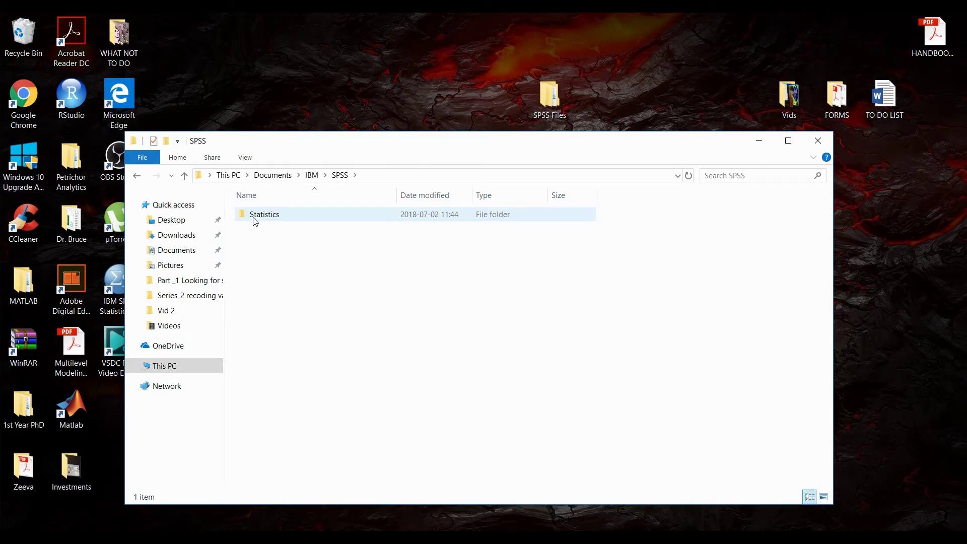
pyautogui.doubleClick(256, 215)
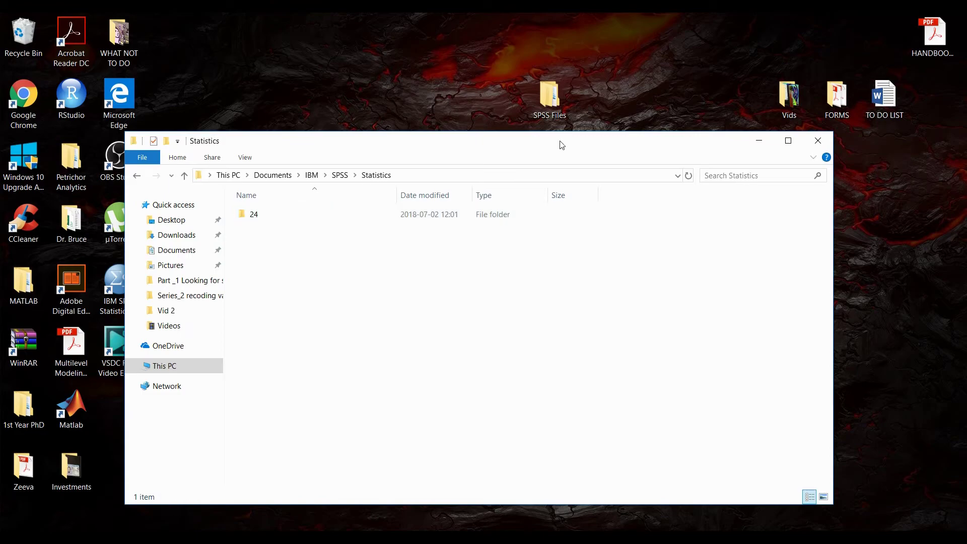
pyautogui.click(788, 140)
pyautogui.doubleClick(128, 94)
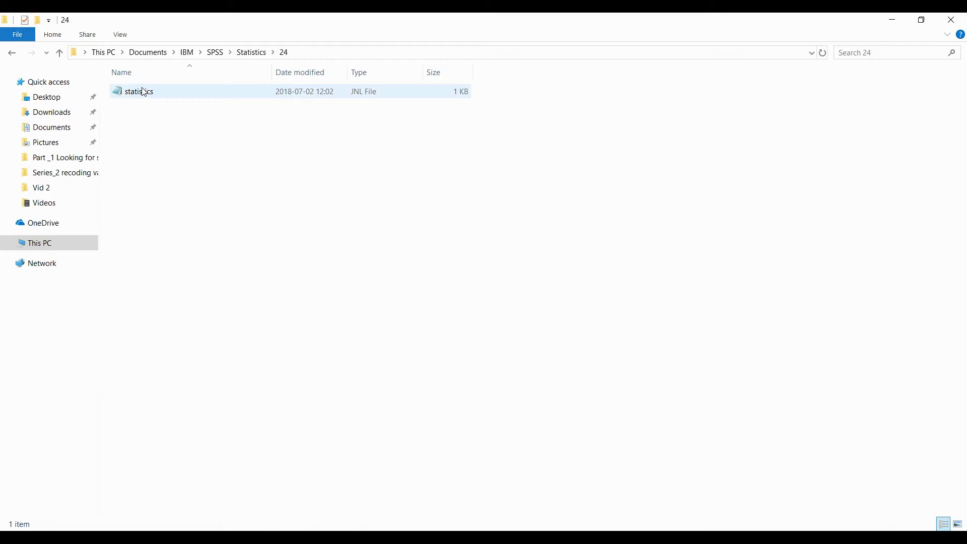
# Open the statistics JNL file in a maximized Notepad and highlight its text
pyautogui.doubleClick(145, 92)
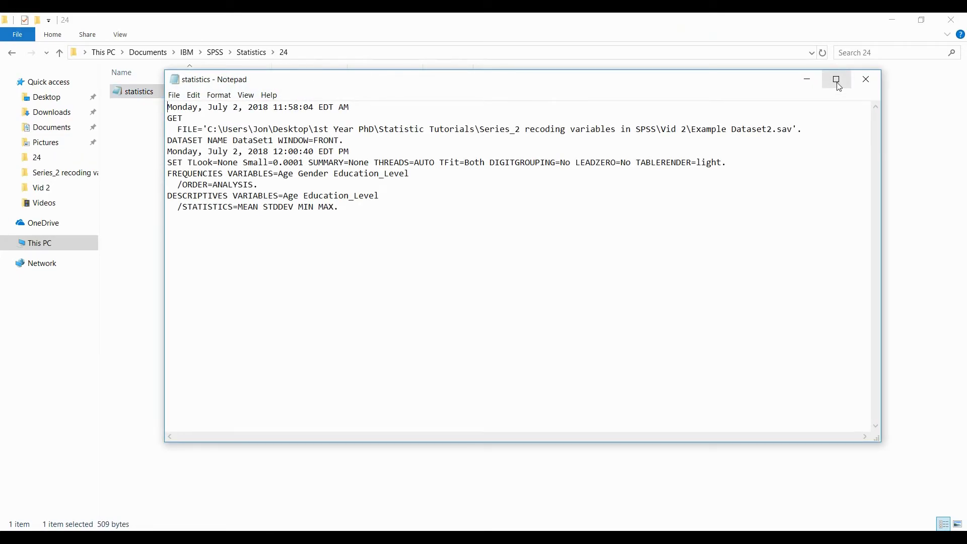
pyautogui.click(837, 81)
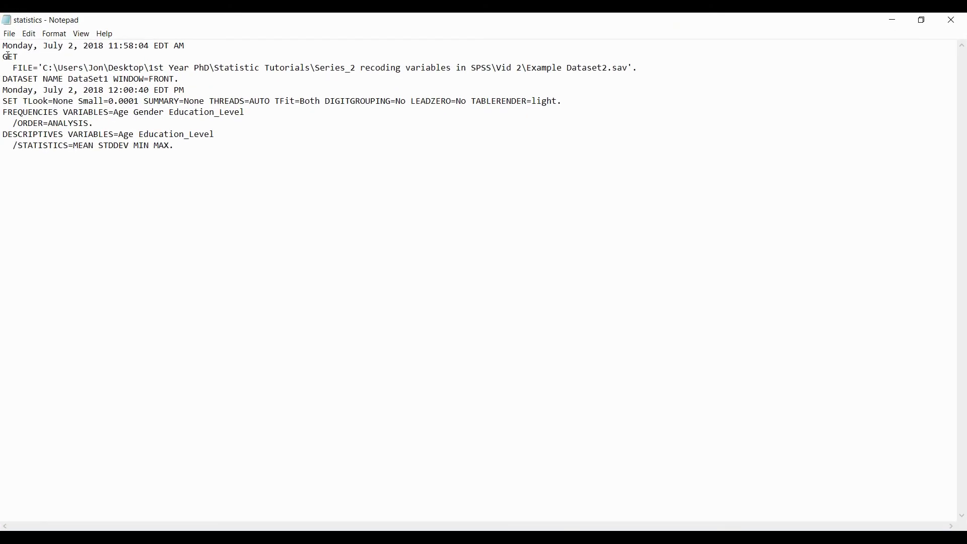
pyautogui.moveTo(3, 50); pyautogui.dragTo(181, 148)
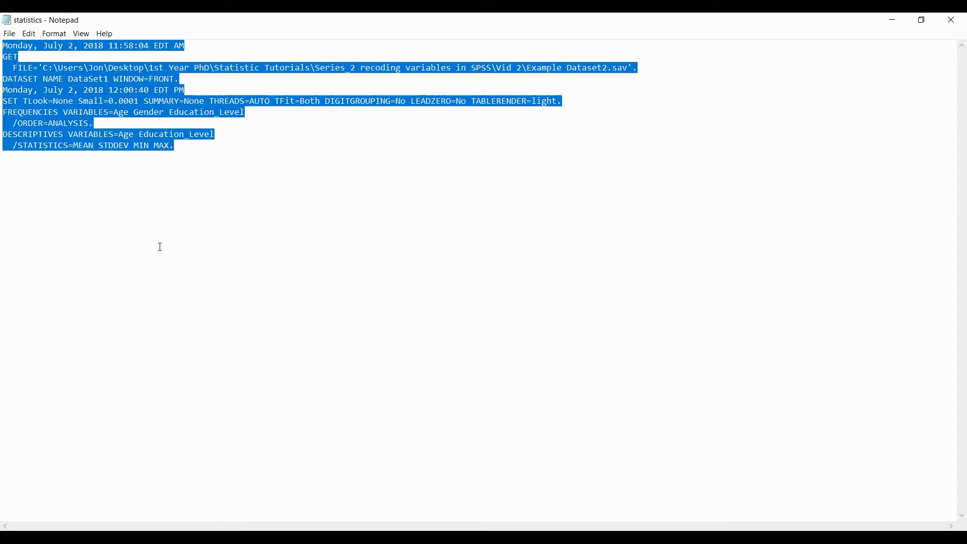
pyautogui.click(160, 246)
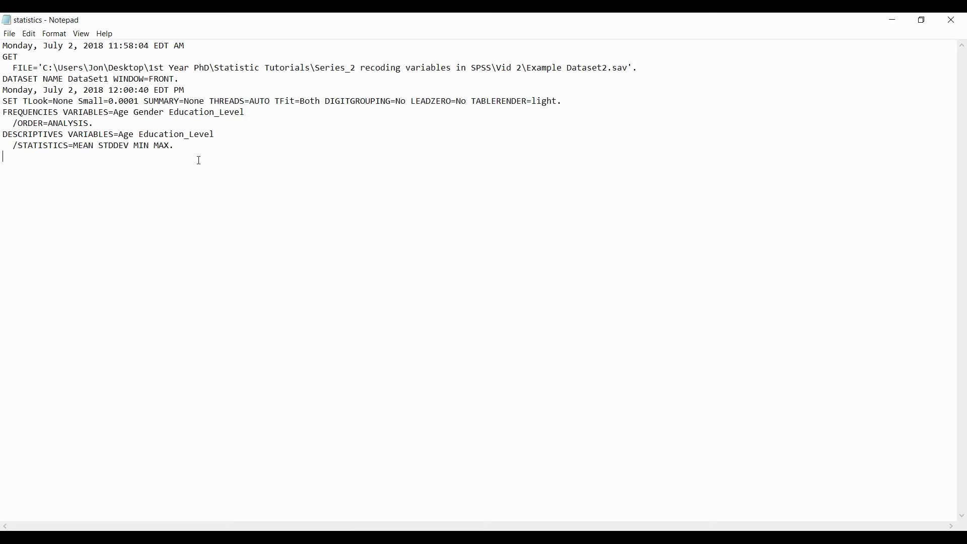
# Reselect the journal text to review the GET, FREQUENCIES and DESCRIPTIVES commands
pyautogui.moveTo(199, 160); pyautogui.dragTo(2, 46)
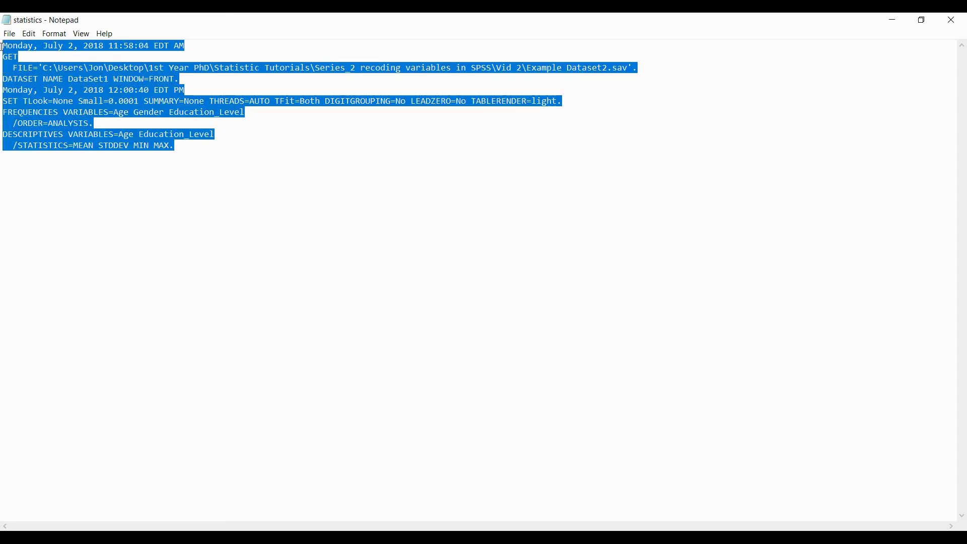
pyautogui.click(179, 148)
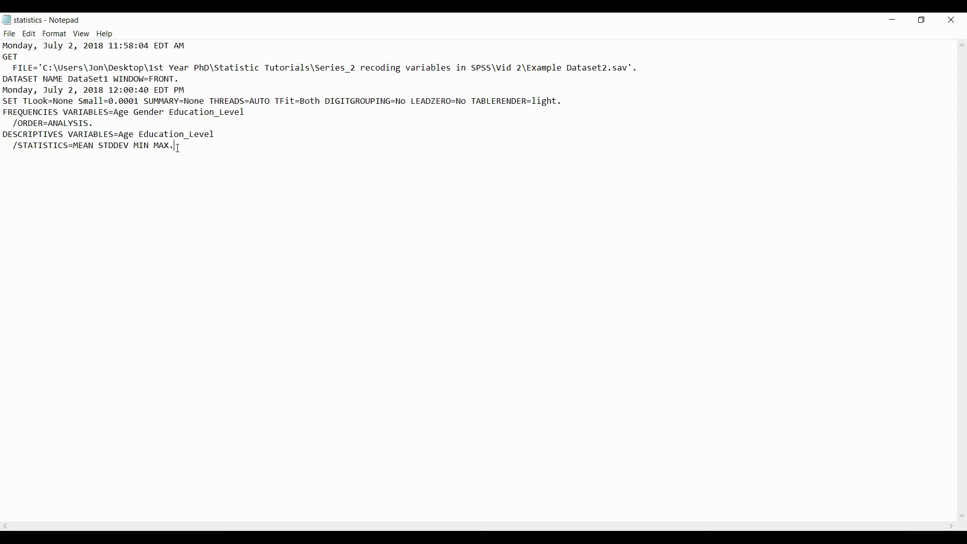
pyautogui.moveTo(178, 148); pyautogui.dragTo(13, 46)
pyautogui.click(45, 111)
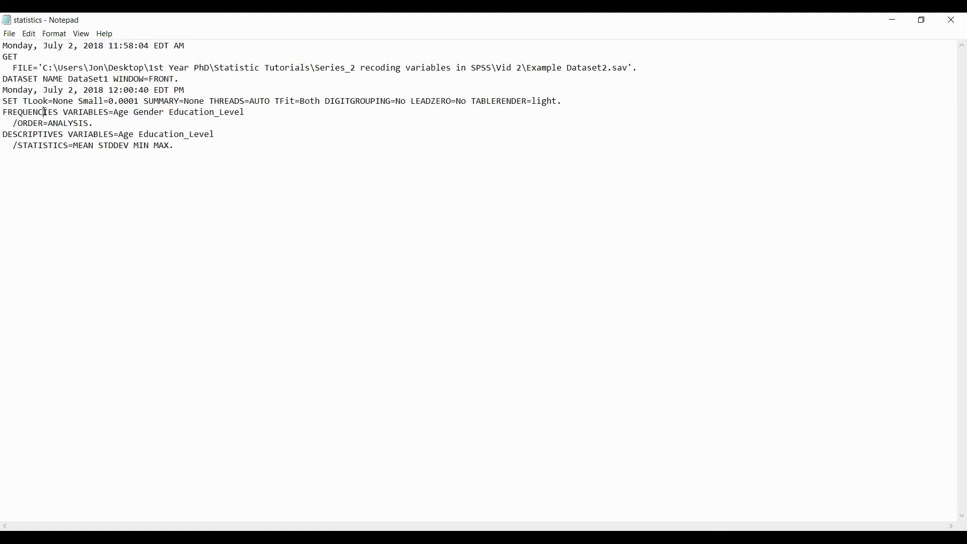